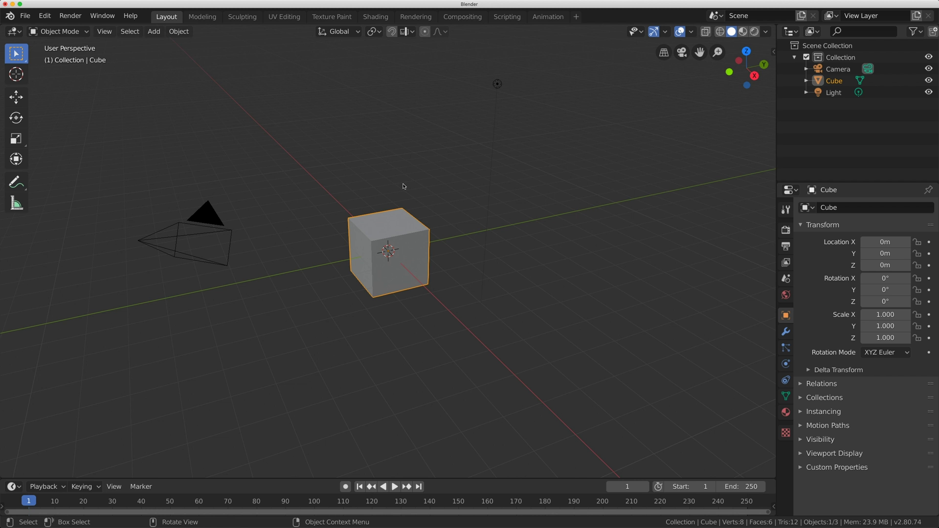
Delete the default Light and Camera, then select the remaining Cube.
{"action": "left_click", "coordinate": [498, 83]}
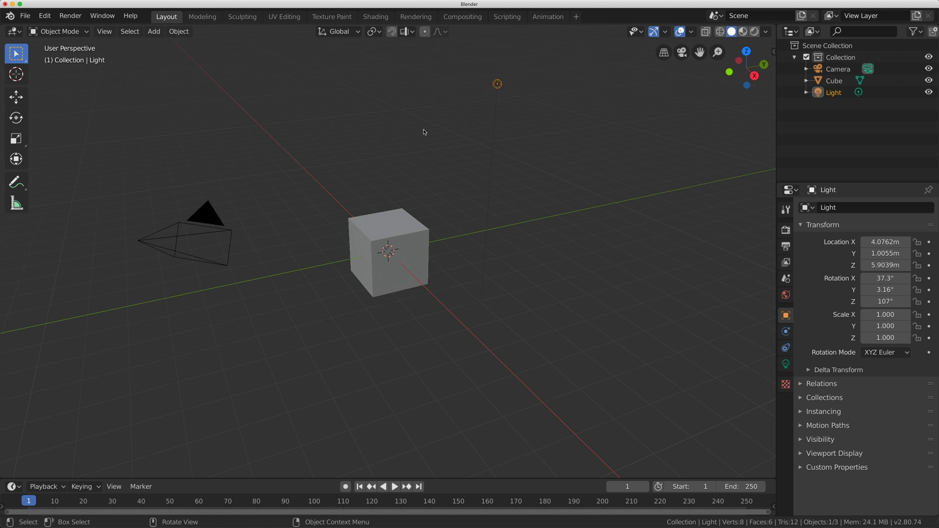
{"action": "left_click", "coordinate": [221, 238], "text": "shift"}
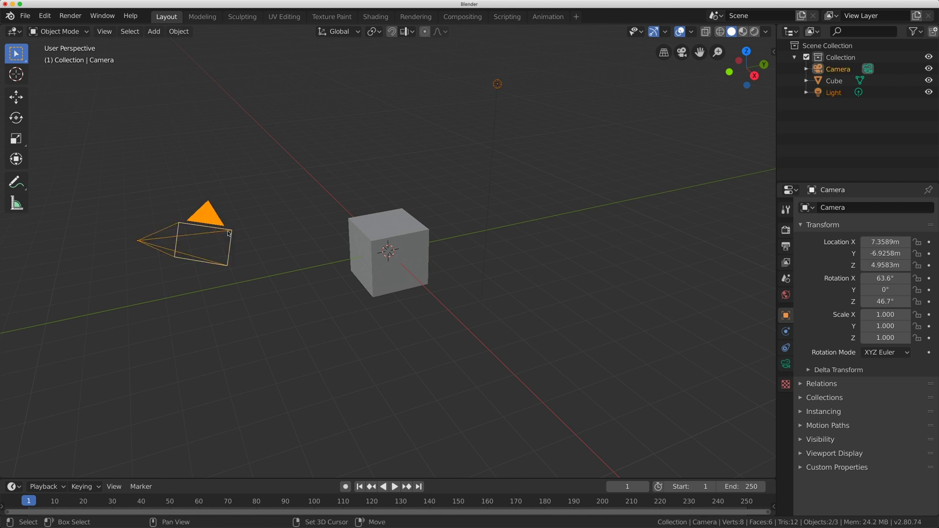
{"action": "left_click", "coordinate": [179, 31]}
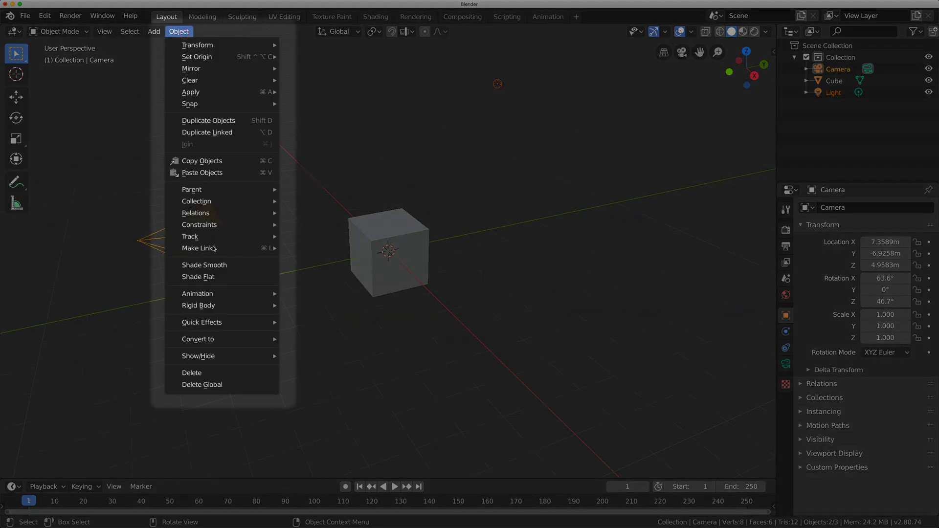
{"action": "left_click", "coordinate": [258, 374]}
{"action": "left_click", "coordinate": [385, 292]}
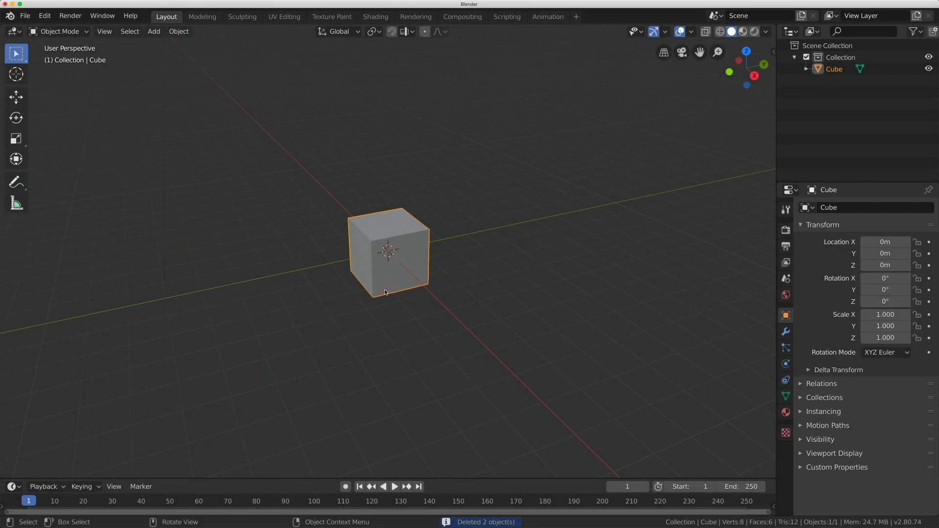
Show the Transform sidebar and bring up the context menu for the cube's Rotation X.
{"action": "left_click", "coordinate": [773, 53]}
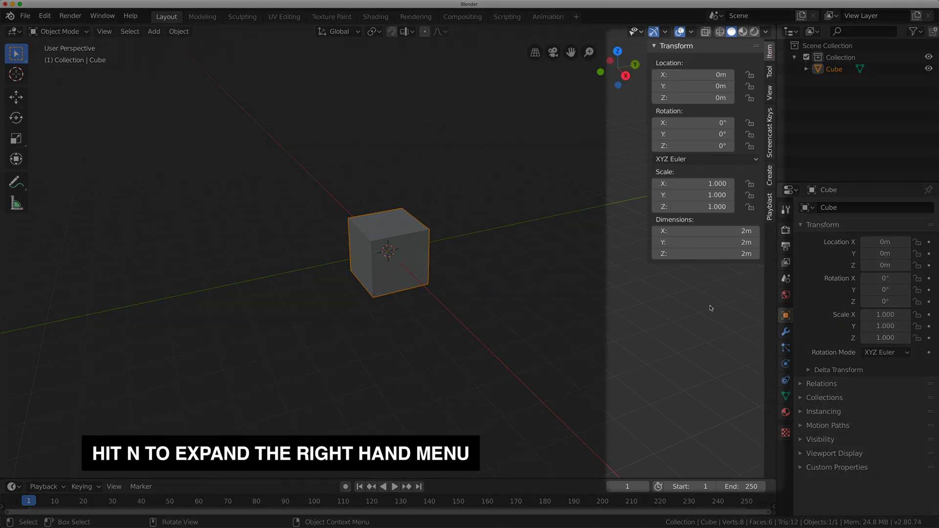
{"action": "key", "text": "n"}
{"action": "key", "text": "n"}
{"action": "key", "text": "n"}
{"action": "key", "text": "n"}
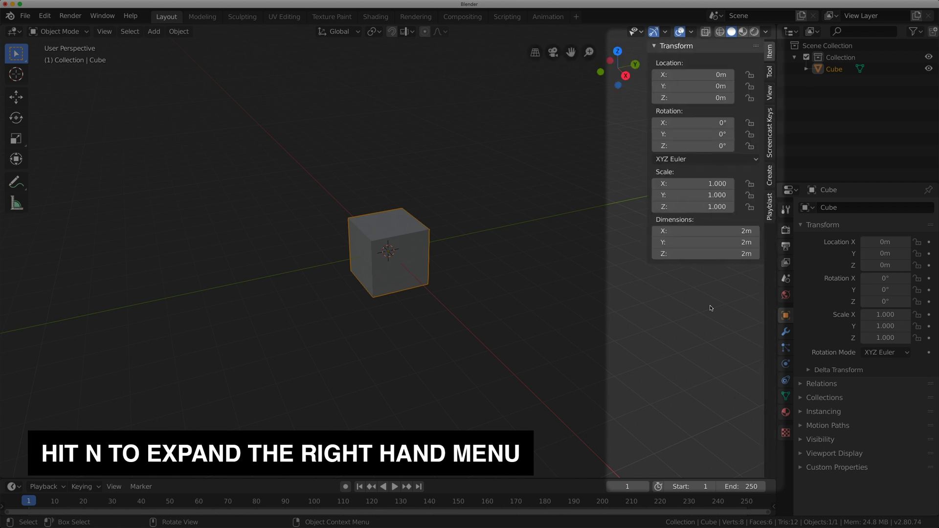
{"action": "right_click", "coordinate": [694, 124]}
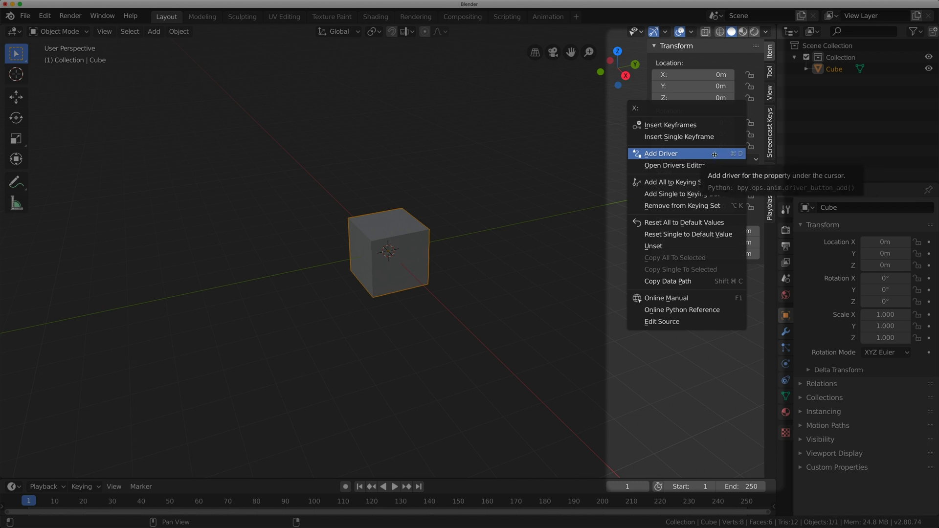
Add a driver to the cube's Rotation X.
{"action": "left_click", "coordinate": [714, 154]}
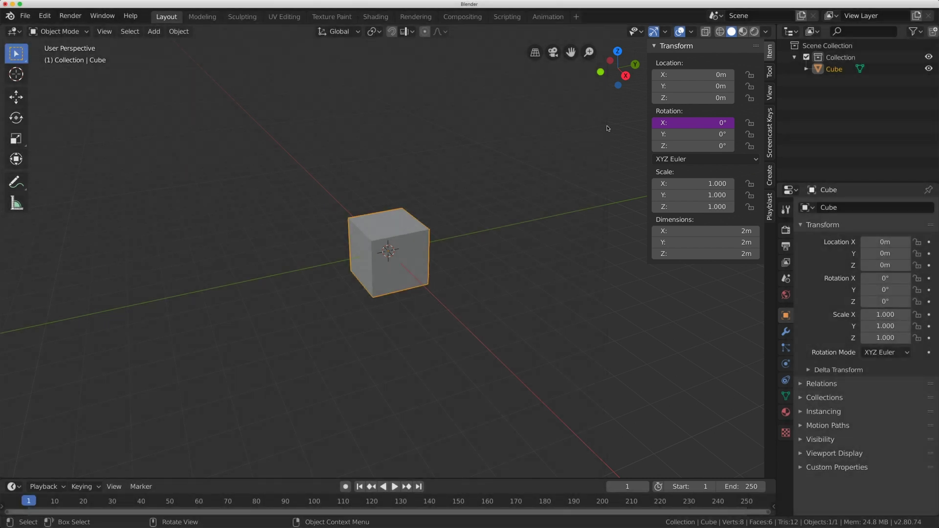
Split the 3D viewport into two stacked areas.
{"action": "left_click_drag", "start_coordinate": [775, 26], "coordinate": [719, 275]}
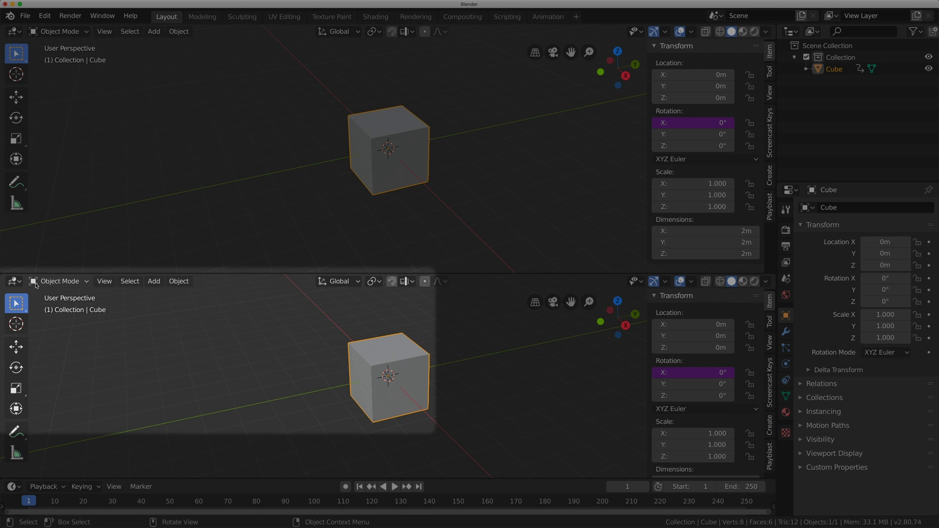
Switch the lower area to the Drivers editor, widen its sidebar, and select the X Euler Rotation channel.
{"action": "left_click", "coordinate": [16, 282]}
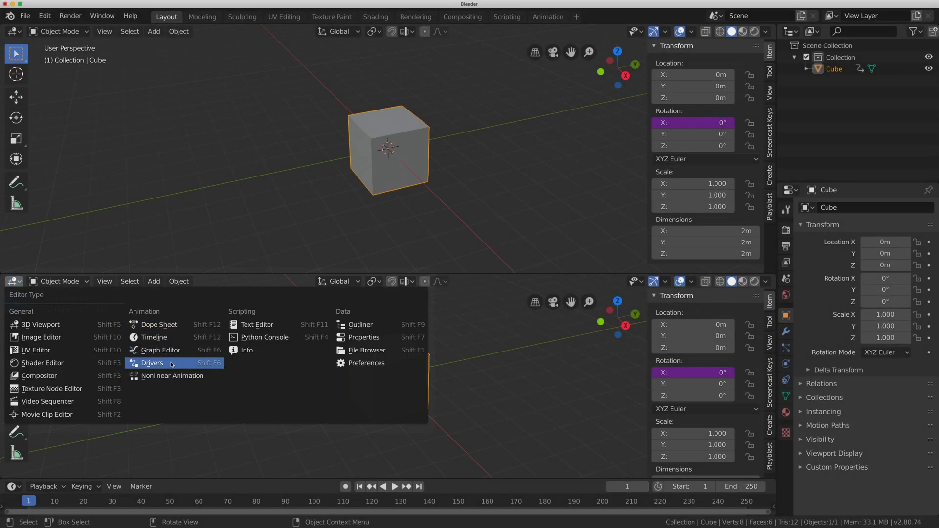
{"action": "left_click", "coordinate": [172, 365]}
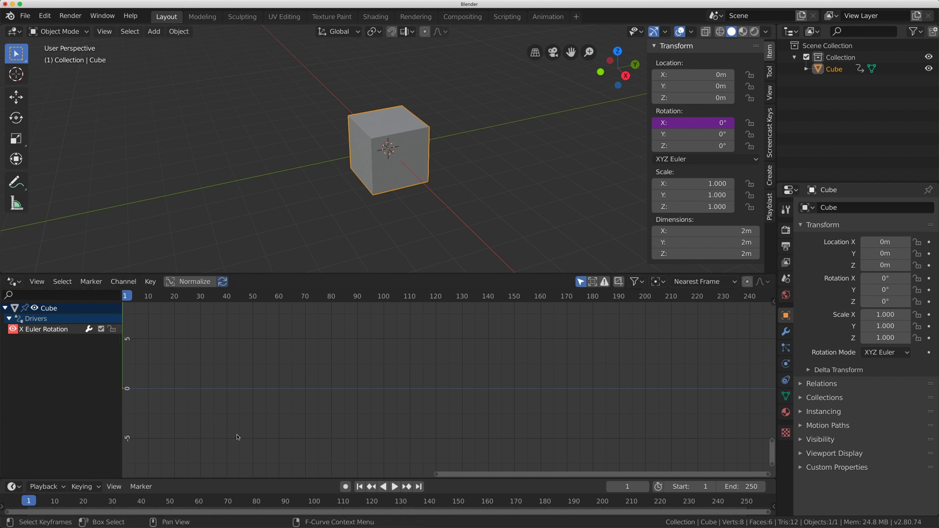
{"action": "left_click", "coordinate": [773, 303]}
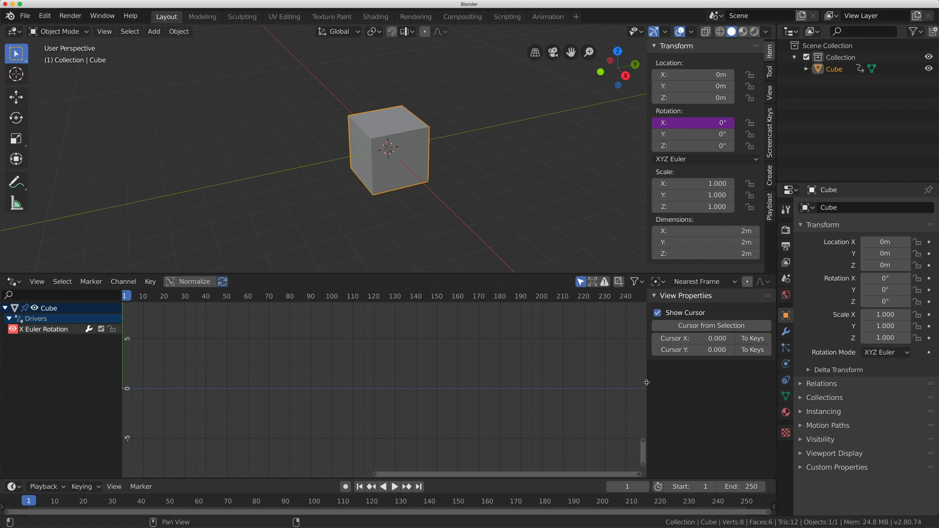
{"action": "left_click_drag", "start_coordinate": [647, 382], "coordinate": [470, 379]}
{"action": "left_click", "coordinate": [44, 333]}
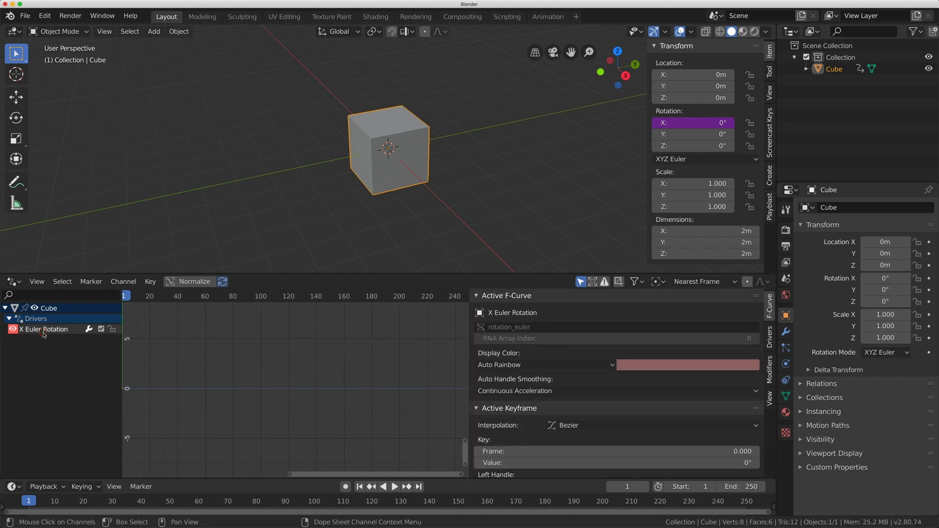
Delete the driver's var variable and clear the 'var + 0.0' expression.
{"action": "left_click", "coordinate": [769, 336]}
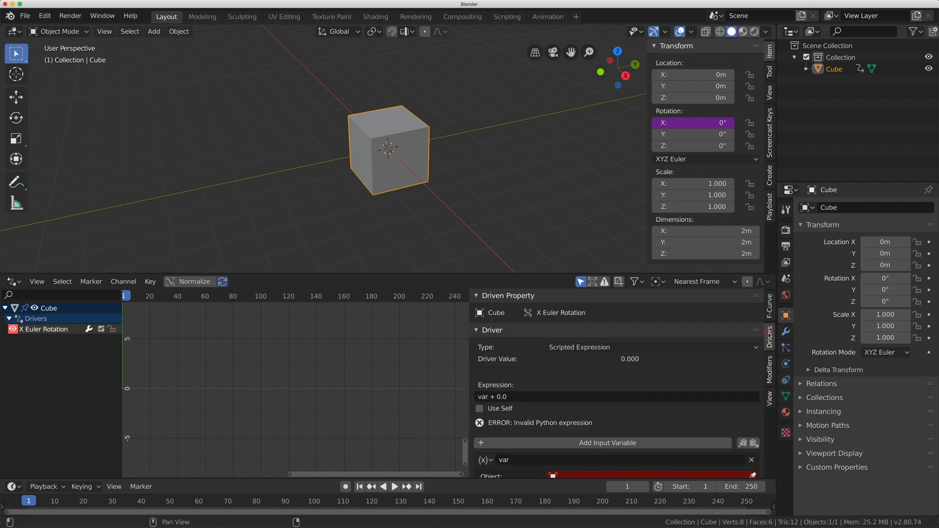
{"action": "left_click_drag", "start_coordinate": [470, 374], "coordinate": [377, 374]}
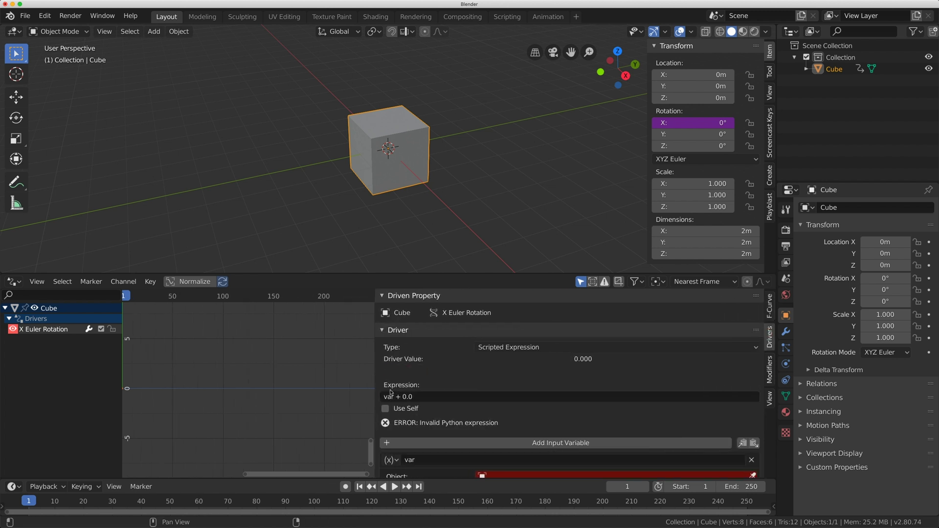
{"action": "scroll", "coordinate": [507, 449], "scroll_direction": "down", "scroll_amount": 1}
{"action": "scroll", "coordinate": [506, 449], "scroll_direction": "down", "scroll_amount": 2}
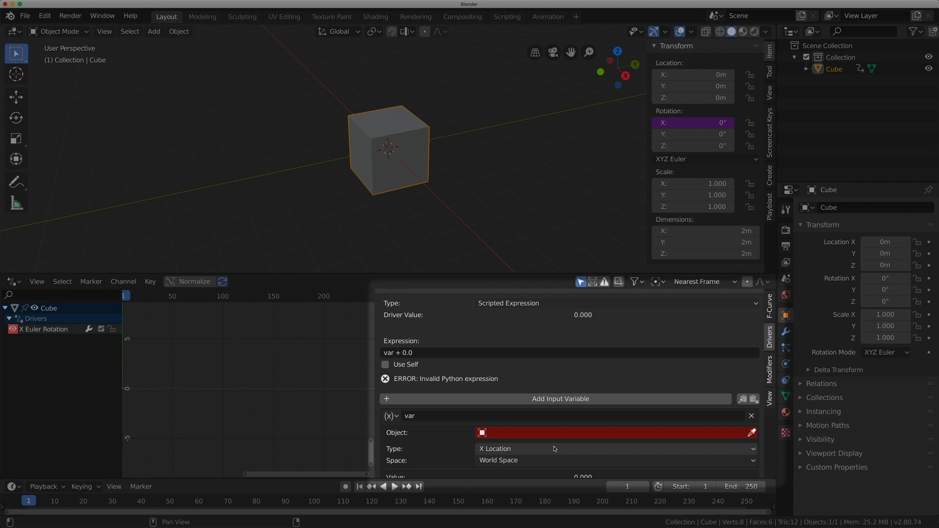
{"action": "left_click", "coordinate": [752, 416]}
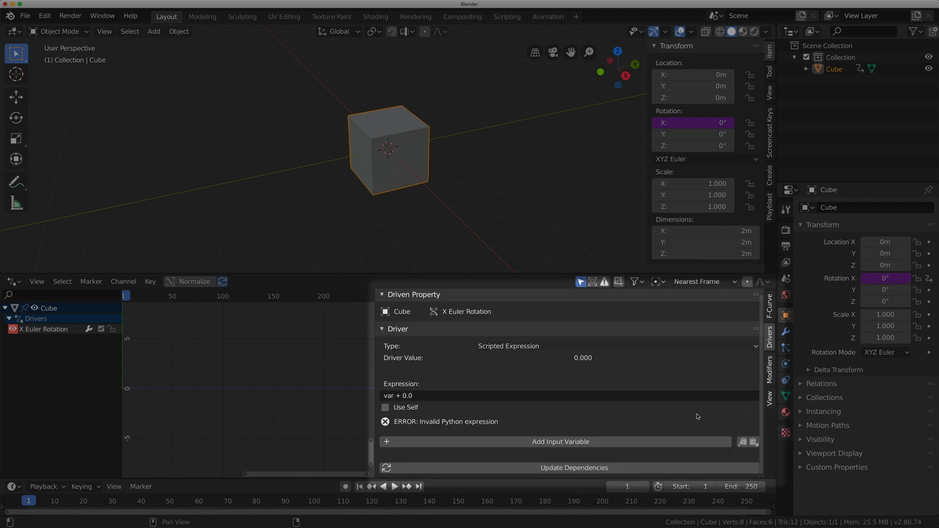
{"action": "left_click", "coordinate": [424, 394]}
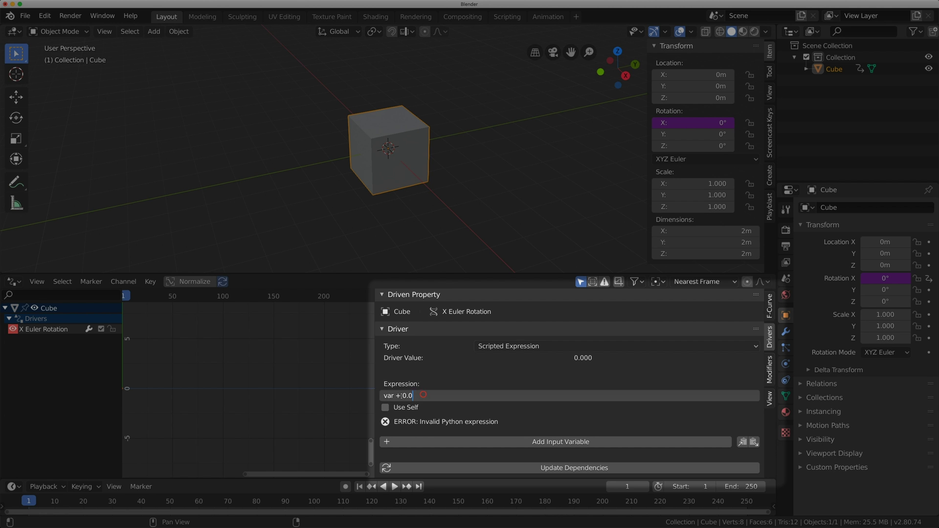
{"action": "key", "text": "ctrl+a"}
{"action": "key", "text": "BackSpace"}
Enter bpy.context.scene.frame_current as the driver expression, correcting the 'contect' typo.
{"action": "type", "text": "bpy.context.scene.frame_current"}
{"action": "key", "text": "Return"}
{"action": "type", "text": "bp"}
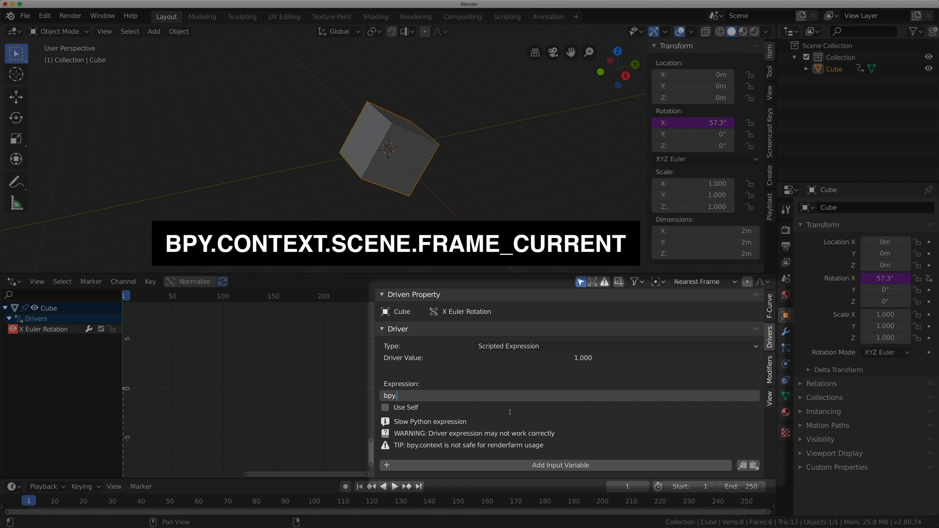
{"action": "type", "text": "y.contect"}
{"action": "key", "text": "BackSpace"}
{"action": "key", "text": "BackSpace"}
{"action": "type", "text": "xt.scene.frame_current"}
{"action": "key", "text": "Return"}
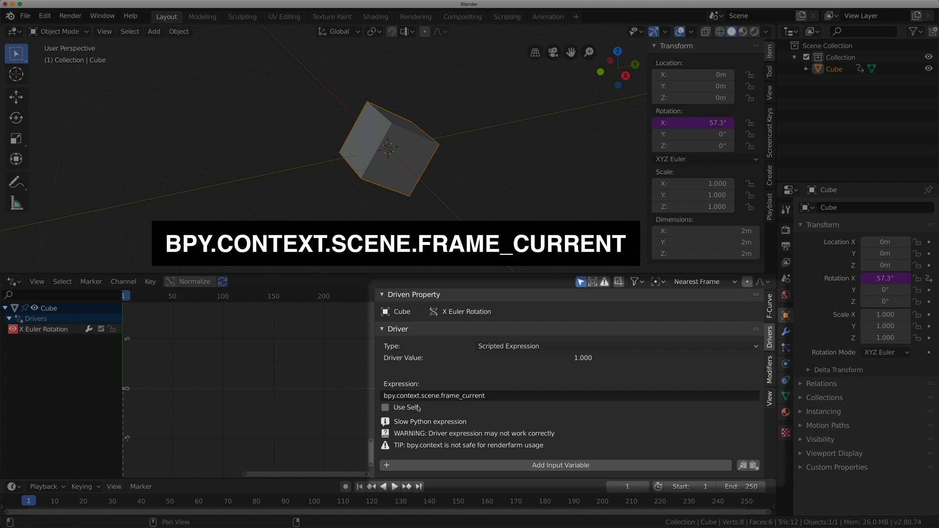
Play and scrub the timeline to watch the cube spin, stopping at frame 90.
{"action": "middle_click_drag", "start_coordinate": [345, 219], "coordinate": [358, 225]}
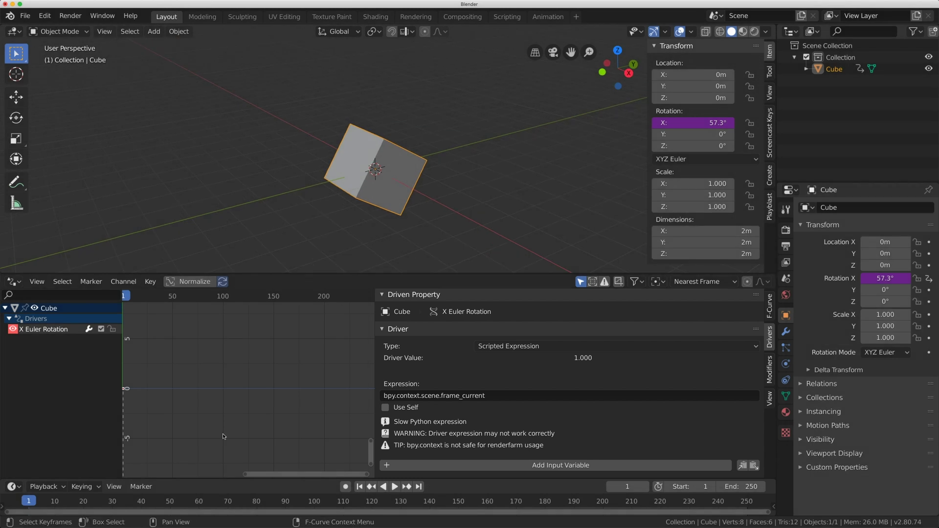
{"action": "key", "text": "space"}
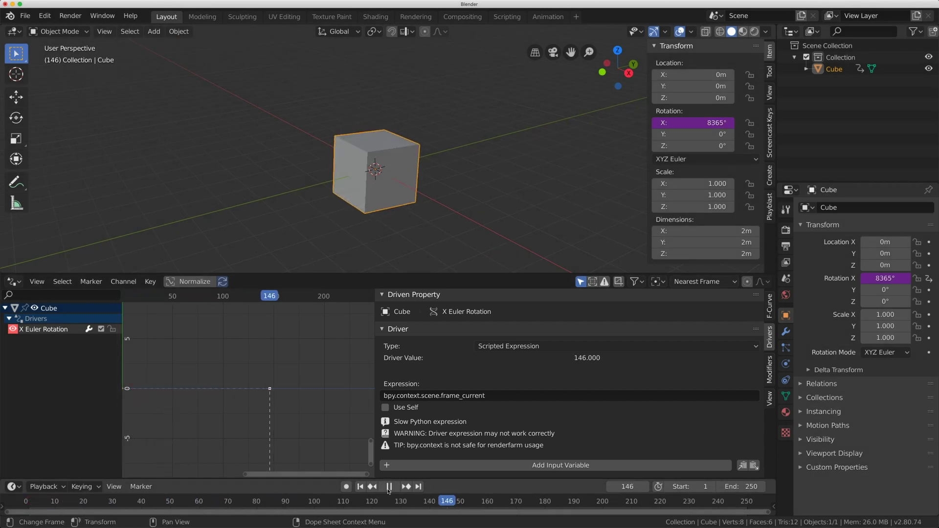
{"action": "key", "text": "Escape"}
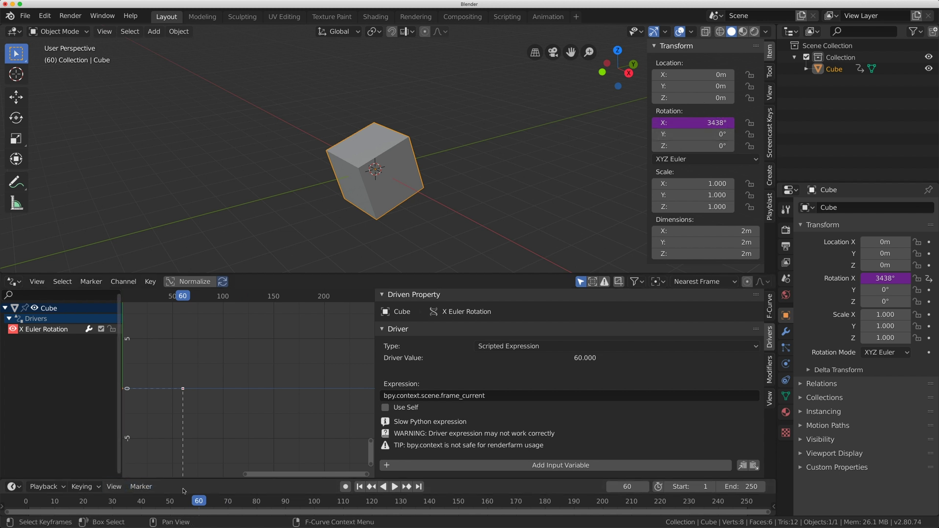
{"action": "key", "text": "space"}
{"action": "left_click_drag", "start_coordinate": [247, 498], "coordinate": [72, 497]}
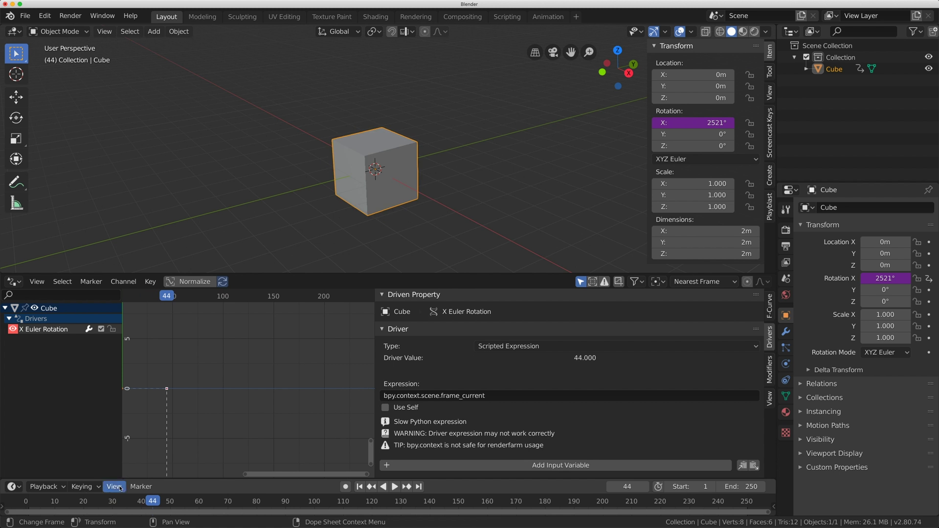
{"action": "left_click_drag", "start_coordinate": [142, 498], "coordinate": [255, 499]}
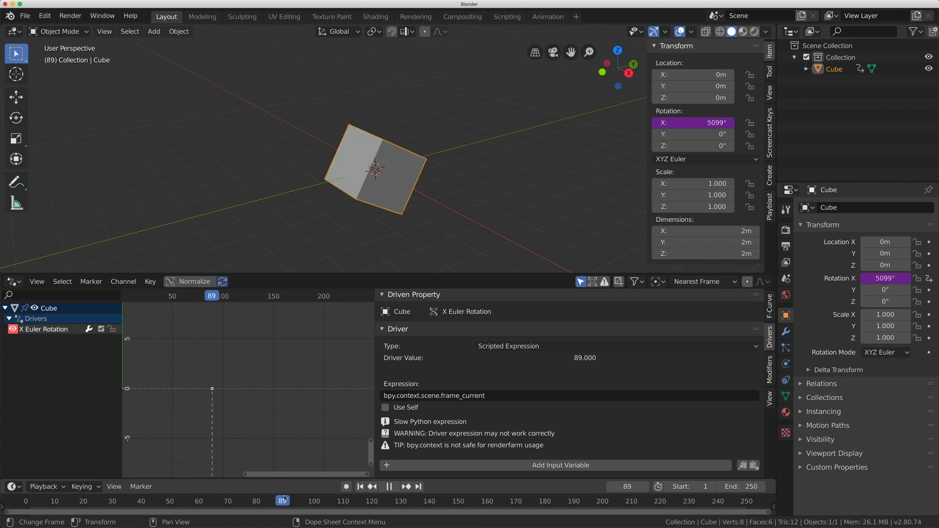
{"action": "key", "text": "space"}
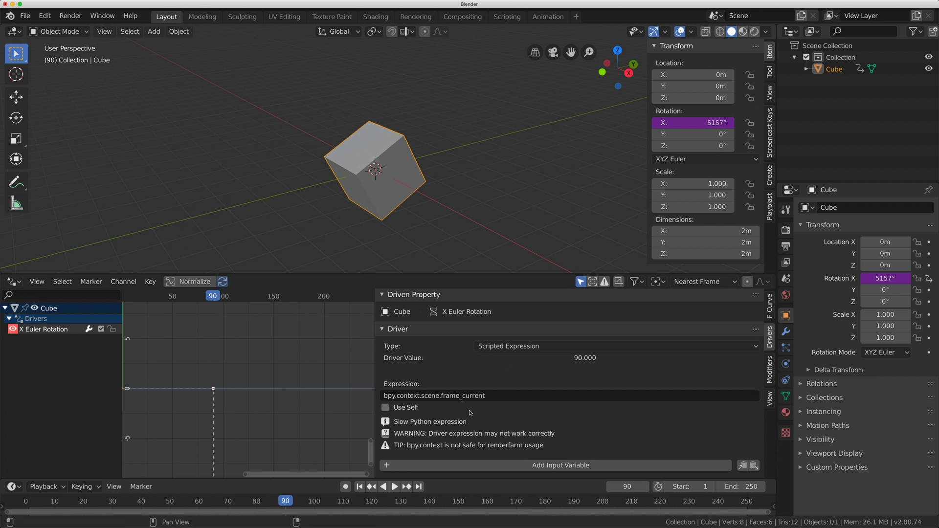
Change the expression to (bpy.context.scene.frame_current)/1000 and replay from frame 1.
{"action": "left_click", "coordinate": [497, 397]}
{"action": "type", "text": ")"}
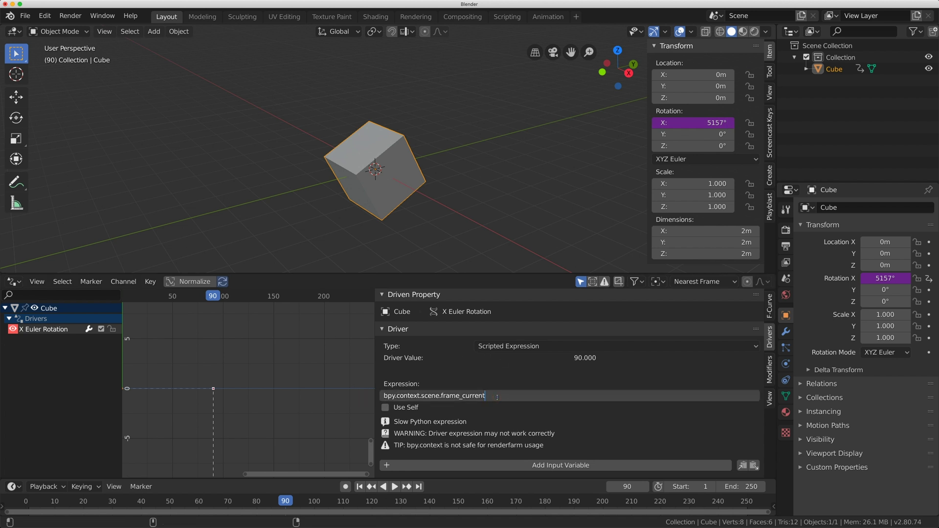
{"action": "type", "text": "("}
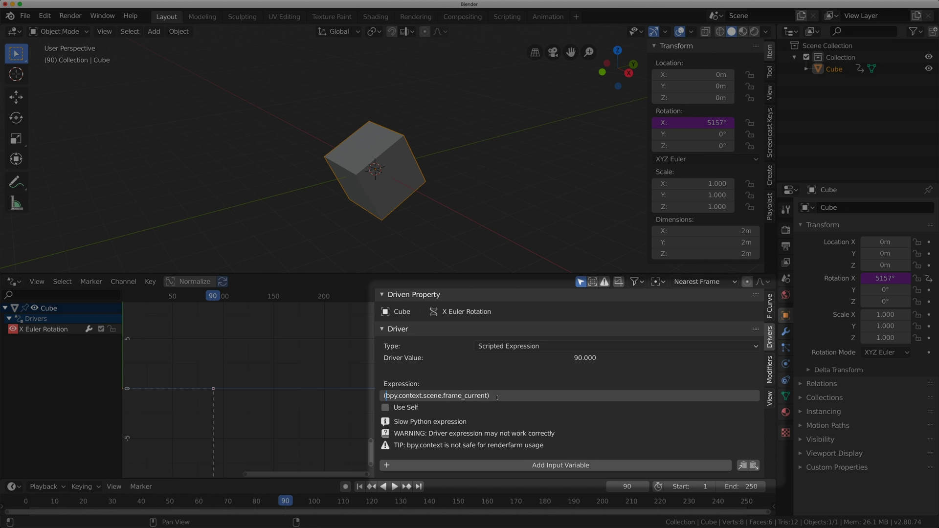
{"action": "type", "text": "/1000"}
{"action": "key", "text": "Return"}
{"action": "key", "text": "shift+Left"}
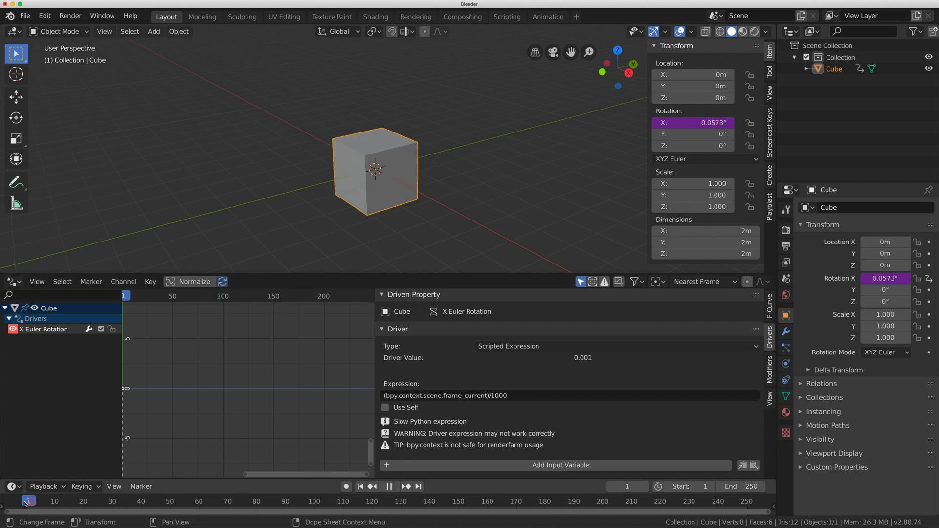
{"action": "key", "text": "space"}
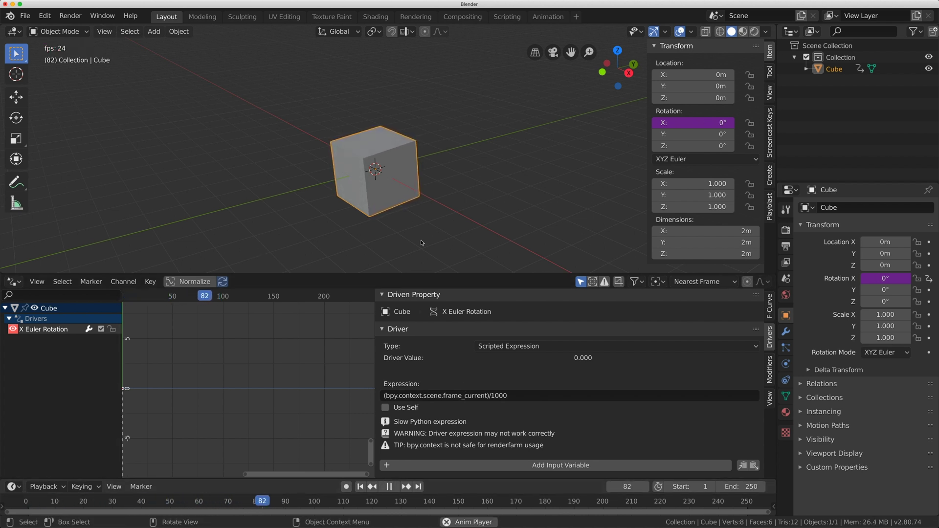
{"action": "key", "text": "space"}
Reduce the divisor to /100 and replay the animation from the start.
{"action": "double_click", "coordinate": [493, 399]}
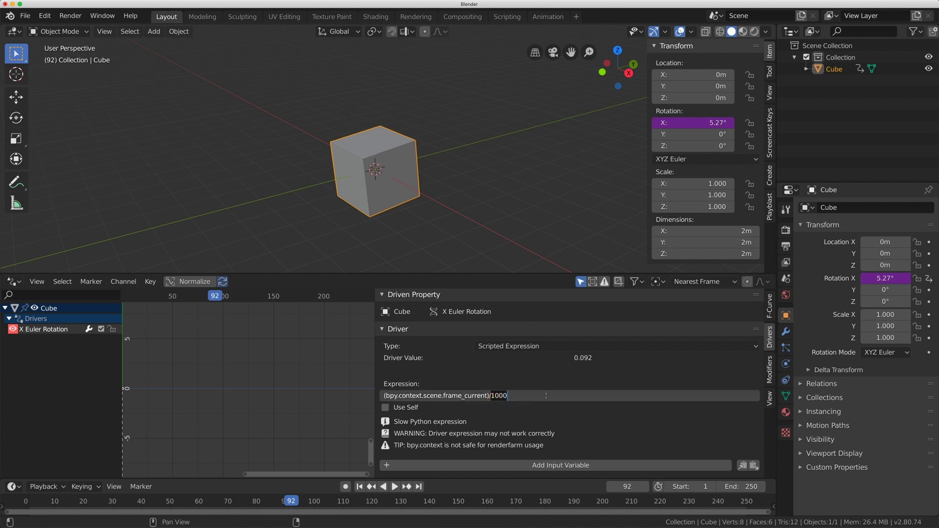
{"action": "key", "text": "BackSpace"}
{"action": "key", "text": "Return"}
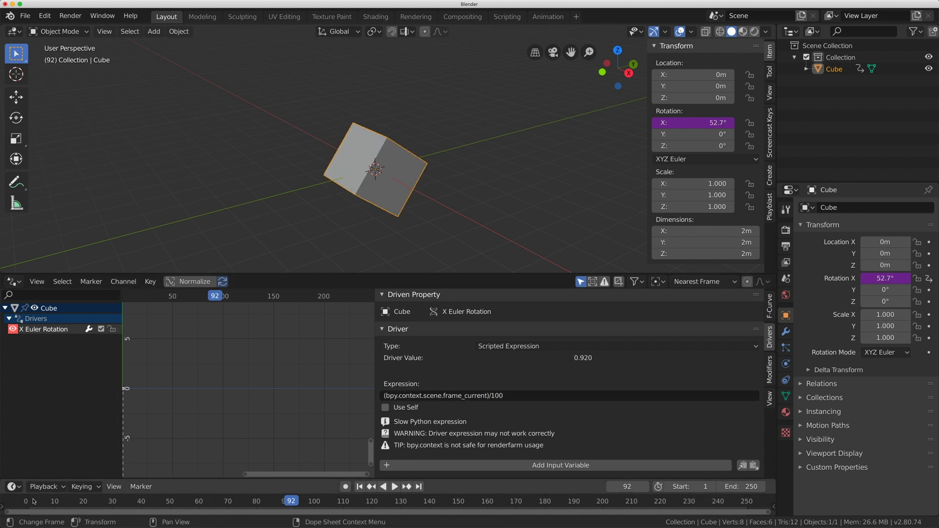
{"action": "key", "text": "shift+Left"}
{"action": "key", "text": "space"}
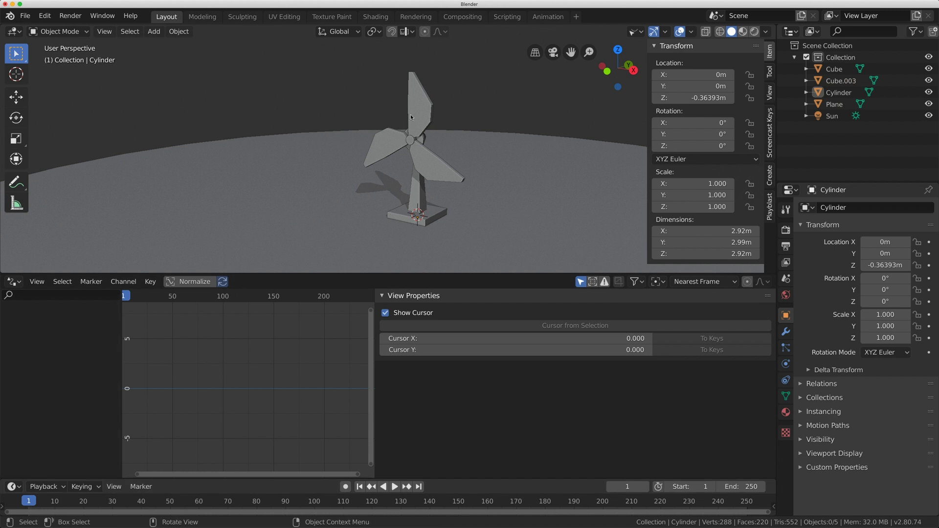
Select the windmill blades, clear their rotation to 0°, and add a driver to Rotation Y.
{"action": "left_click", "coordinate": [421, 136]}
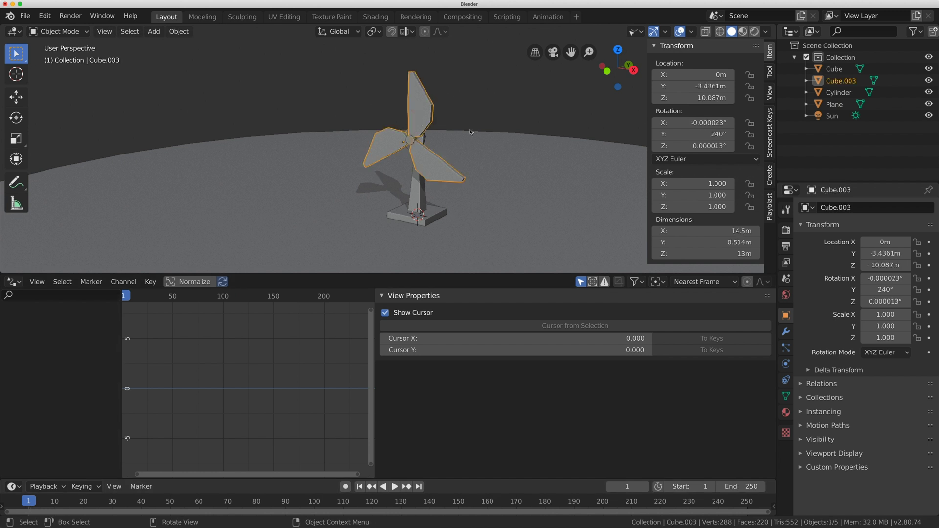
{"action": "key", "text": "alt"}
{"action": "key", "text": "alt+r"}
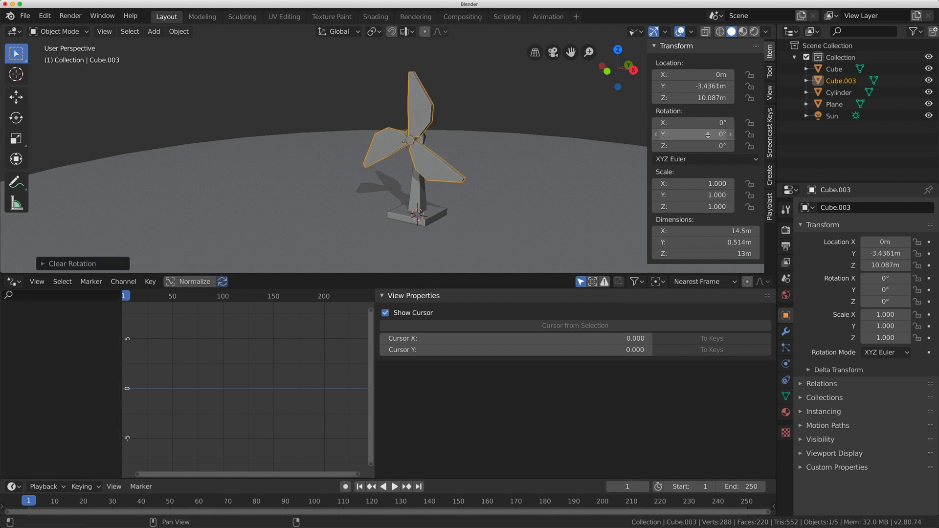
{"action": "mouse_move", "coordinate": [694, 134]}
{"action": "left_mouse_down"}
{"action": "mouse_move", "coordinate": [720, 134]}
{"action": "mouse_move", "coordinate": [699, 134]}
{"action": "left_mouse_up"}
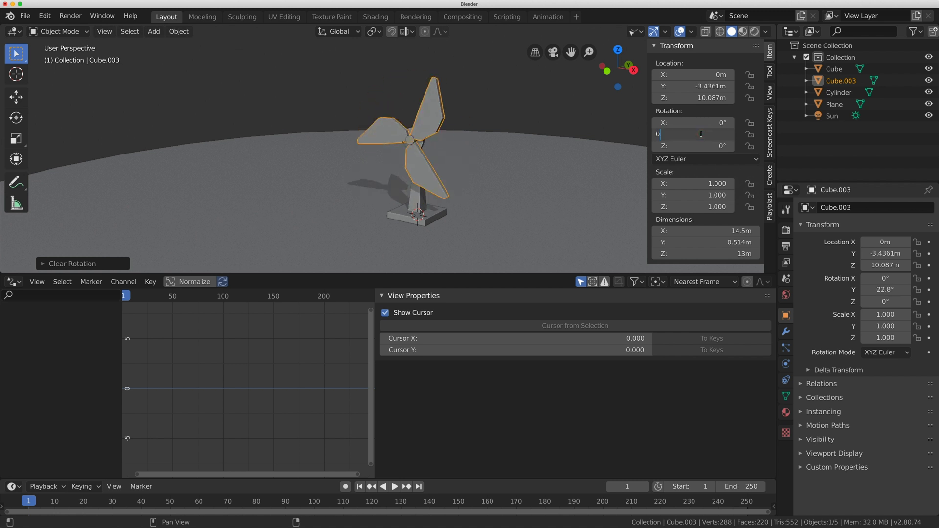
{"action": "key", "text": "alt+r"}
{"action": "right_click", "coordinate": [692, 134]}
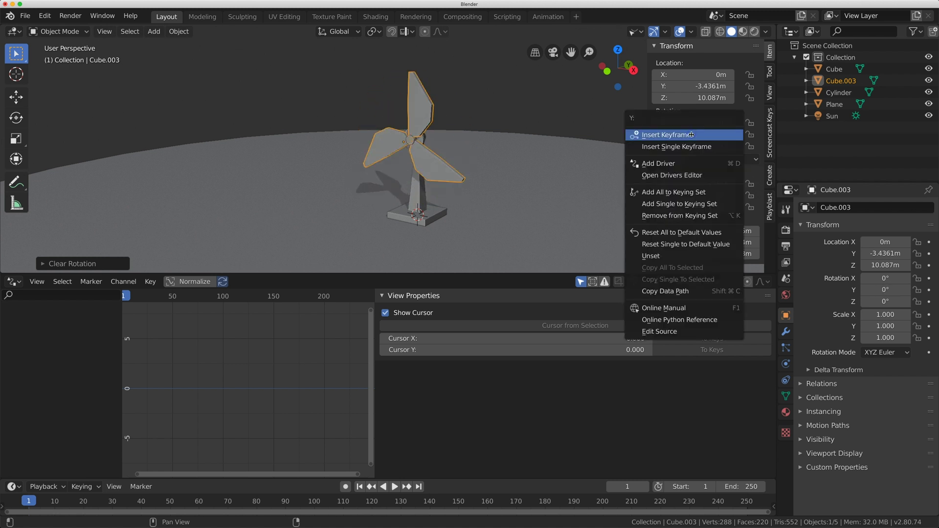
{"action": "left_click", "coordinate": [718, 164]}
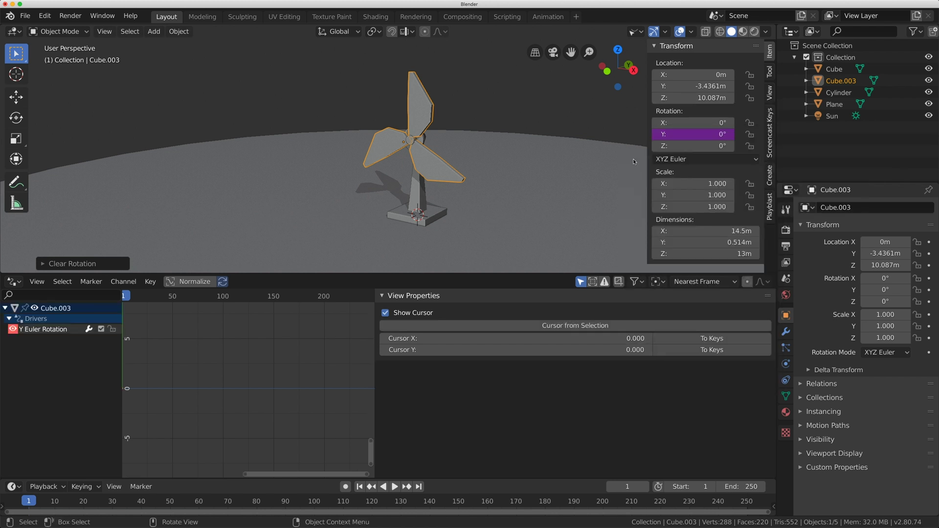
Set the Y rotation driver expression to bpy.context.scene.frame_current/100 and play it back.
{"action": "left_click", "coordinate": [41, 333]}
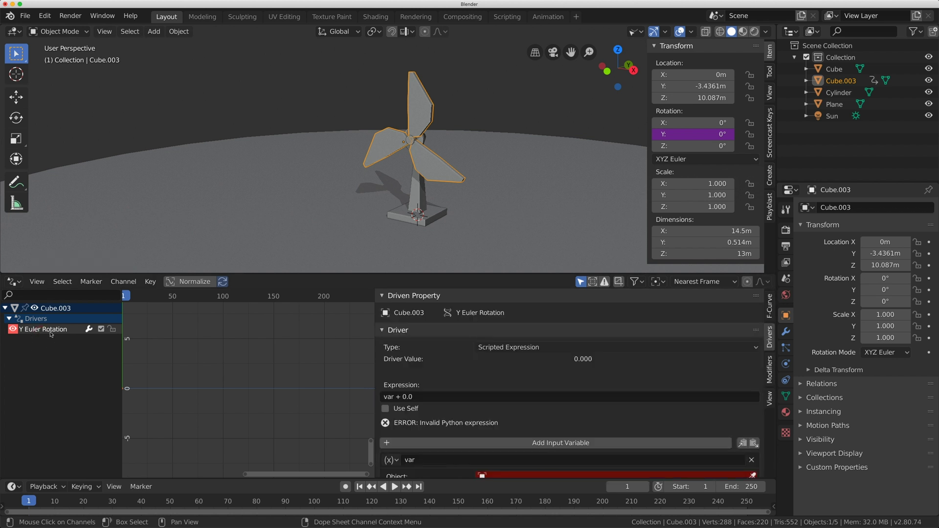
{"action": "scroll", "coordinate": [570, 433], "scroll_direction": "down", "scroll_amount": 3}
{"action": "scroll", "coordinate": [570, 432], "scroll_direction": "up", "scroll_amount": 1}
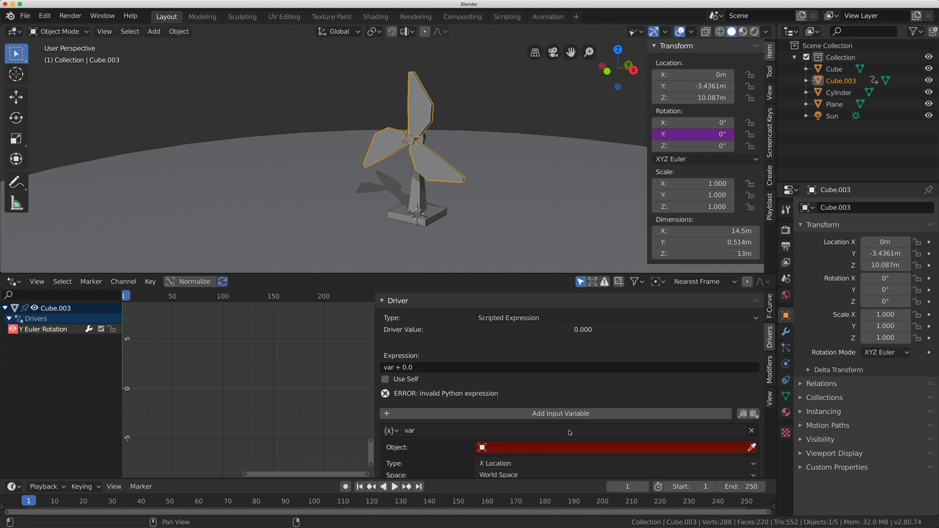
{"action": "scroll", "coordinate": [570, 432], "scroll_direction": "up", "scroll_amount": 2}
{"action": "left_click", "coordinate": [476, 397]}
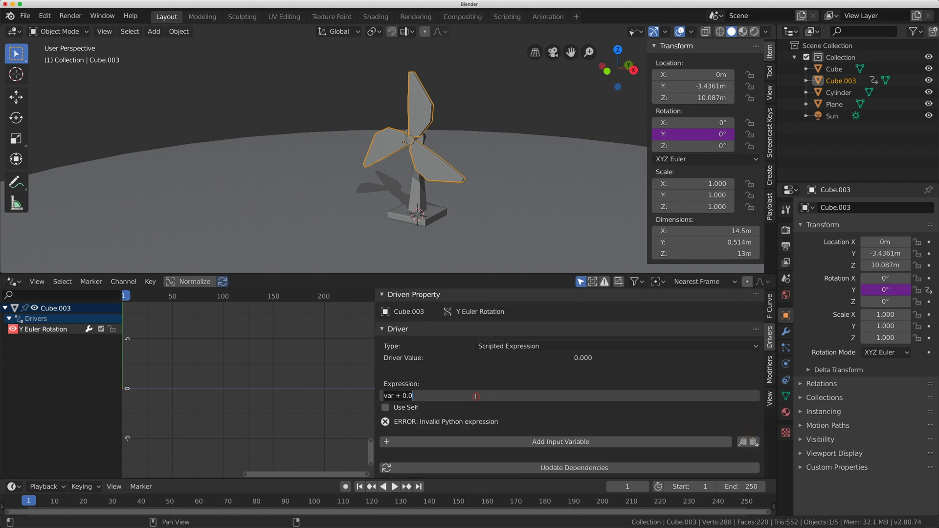
{"action": "type", "text": "bpy.context.s"}
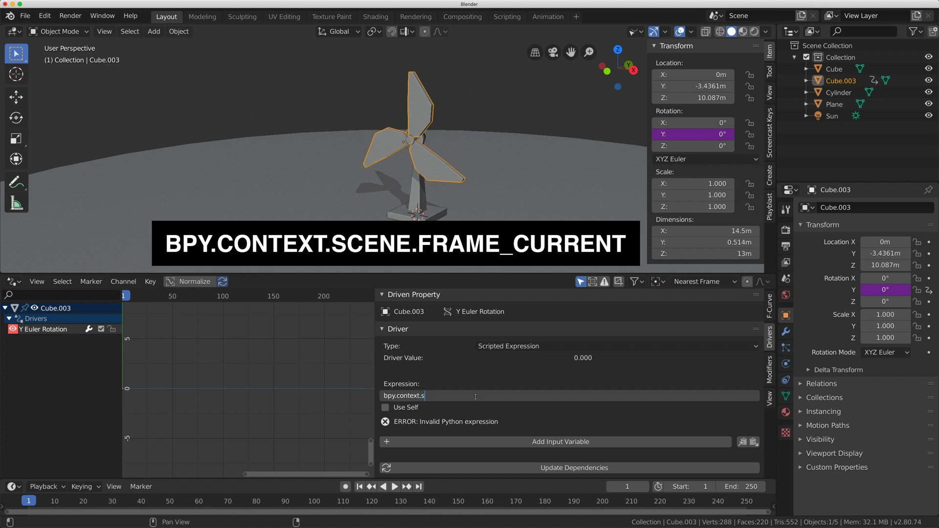
{"action": "type", "text": "cene.frame_current/100"}
{"action": "key", "text": "Return"}
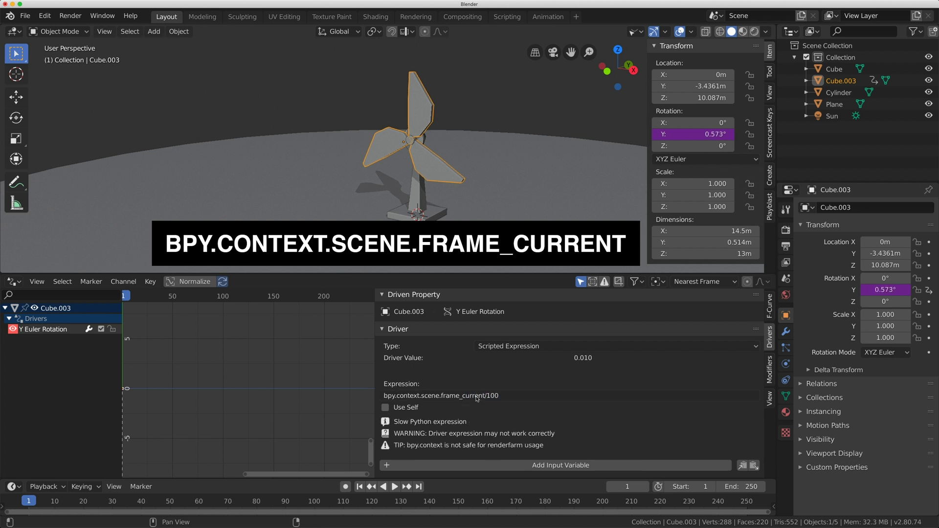
{"action": "key", "text": "space"}
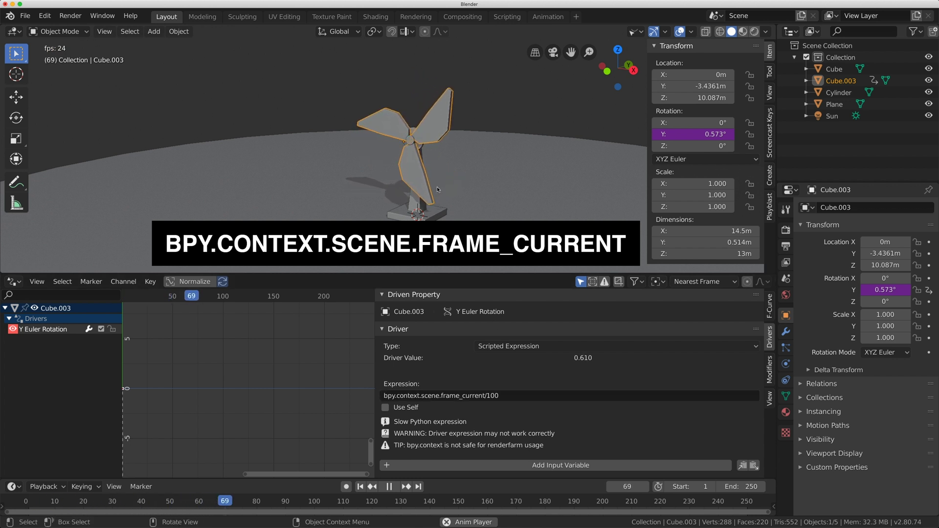
{"action": "key", "text": "space"}
Change the divisor to /10 and replay to watch the blades spin faster.
{"action": "left_click", "coordinate": [491, 395]}
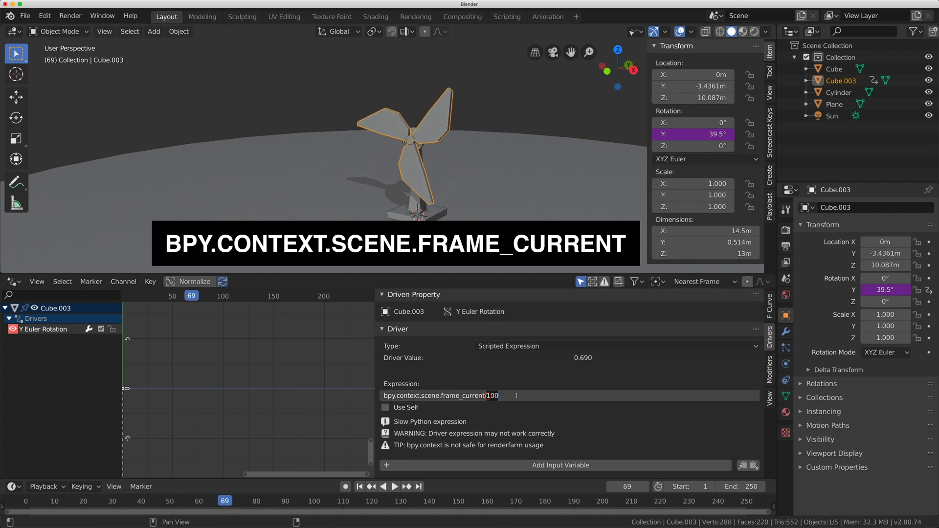
{"action": "key", "text": "BackSpace"}
{"action": "key", "text": "Return"}
{"action": "key", "text": "space"}
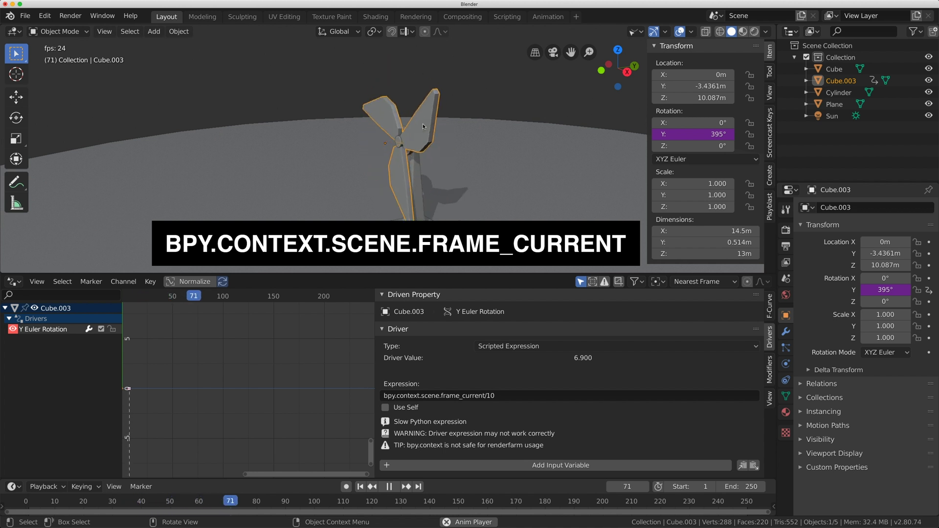
{"action": "key", "text": "space"}
Duplicate the windmill hub, base and blades and move the copy to X -19.155 m.
{"action": "left_click", "coordinate": [418, 142]}
{"action": "middle_click_drag", "start_coordinate": [418, 142], "coordinate": [410, 213]}
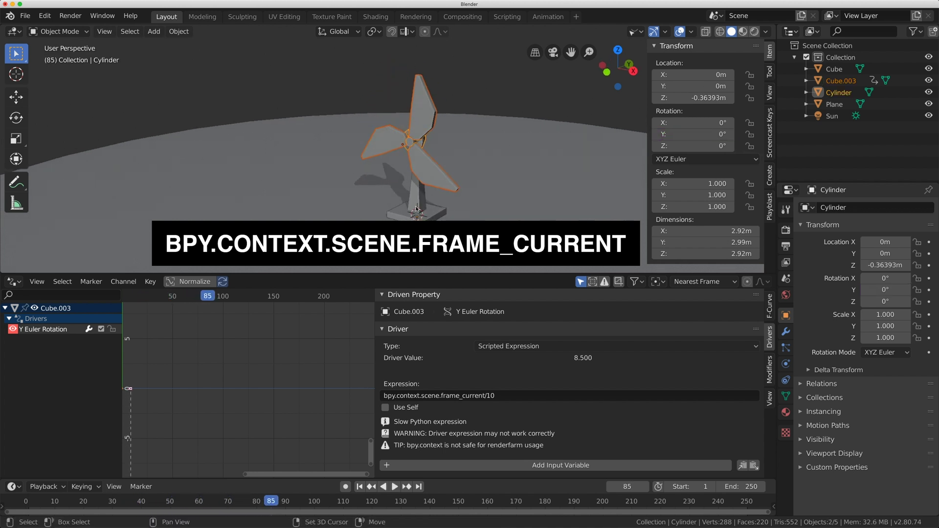
{"action": "left_click", "coordinate": [410, 213], "text": "shift"}
{"action": "key", "text": "shift+d"}
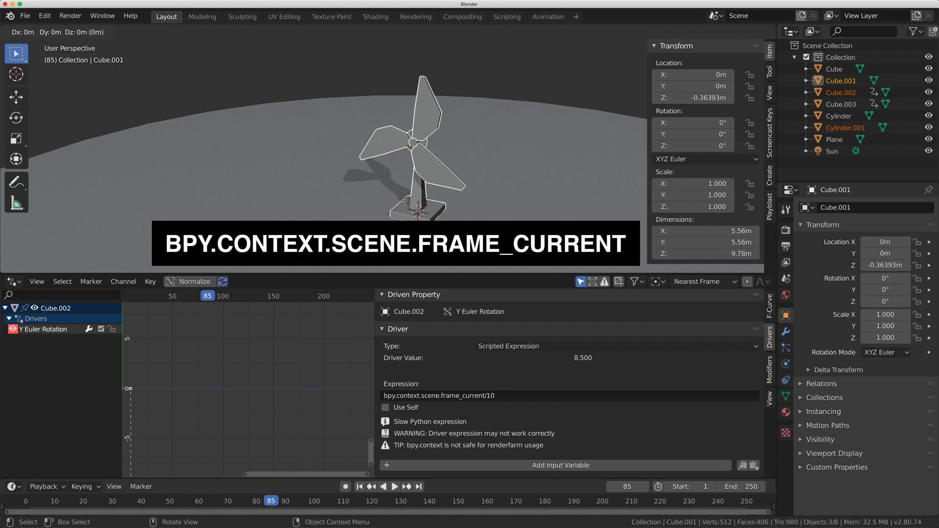
{"action": "key", "text": "x"}
{"action": "left_click", "coordinate": [313, 179]}
Play the animation to check both windmills turn, then select the copied blades, Cube.002.
{"action": "key", "text": "space"}
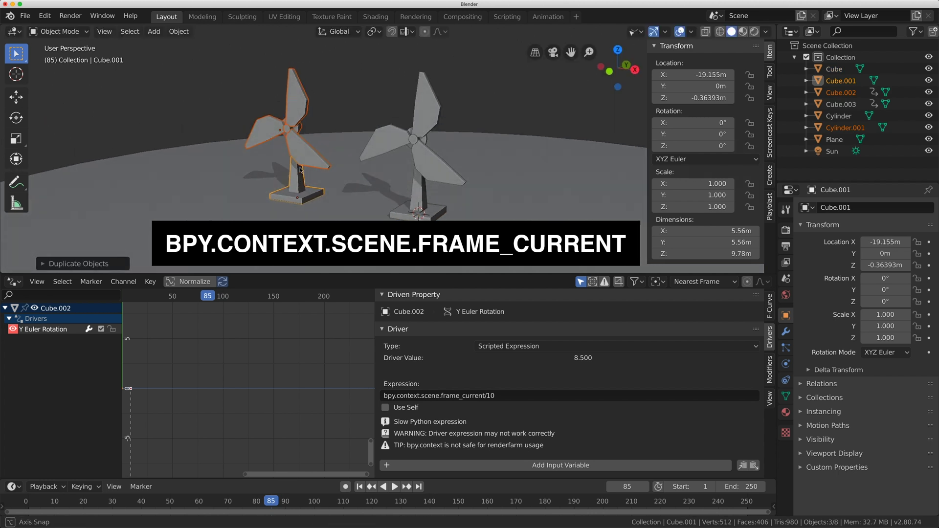
{"action": "scroll", "coordinate": [300, 170], "scroll_direction": "up", "scroll_amount": 2}
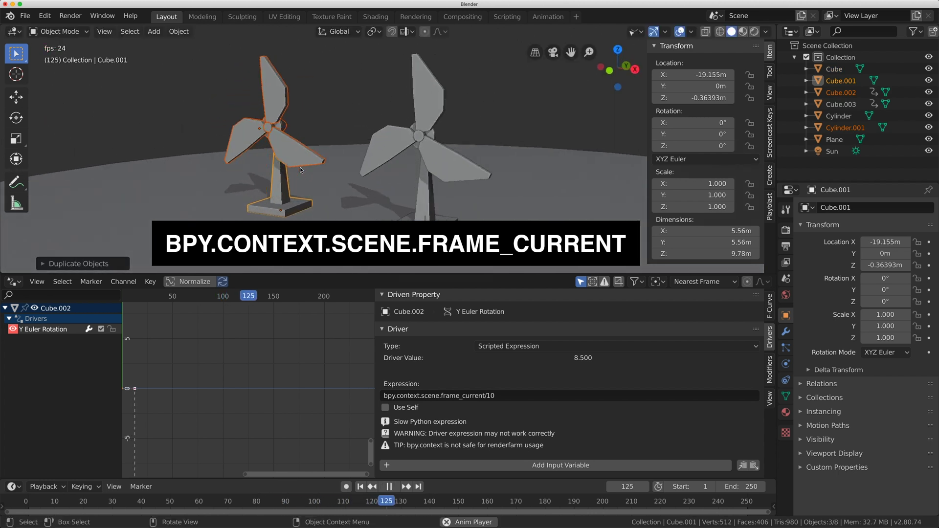
{"action": "key", "text": "space"}
{"action": "left_click", "coordinate": [289, 119]}
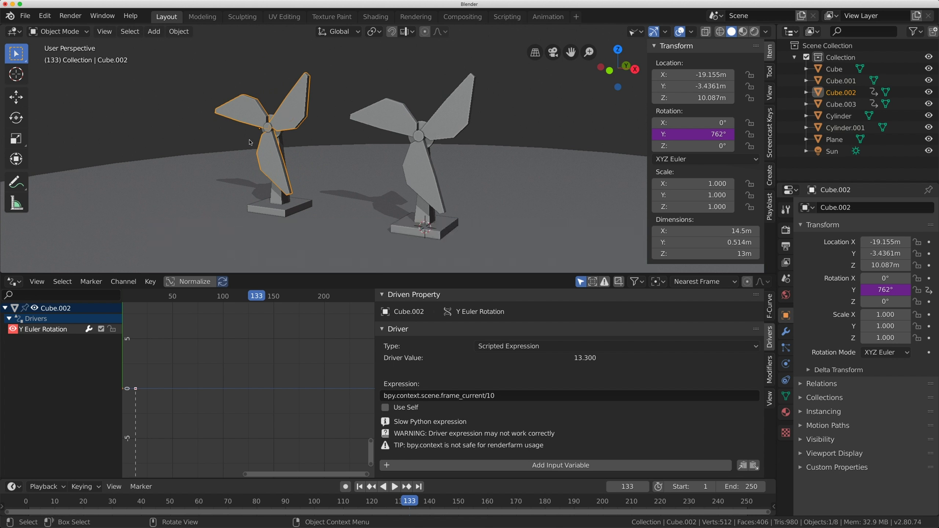
Wrap the copied blades' driver expression in parentheses and append +100.
{"action": "left_click", "coordinate": [406, 108]}
{"action": "left_click", "coordinate": [296, 107]}
{"action": "left_click", "coordinate": [517, 399]}
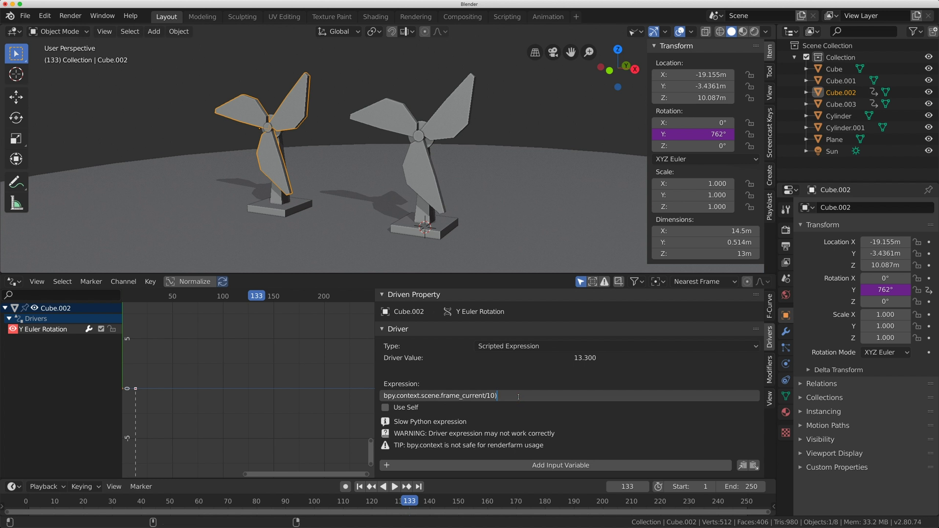
{"action": "type", "text": "("}
{"action": "key", "text": "End"}
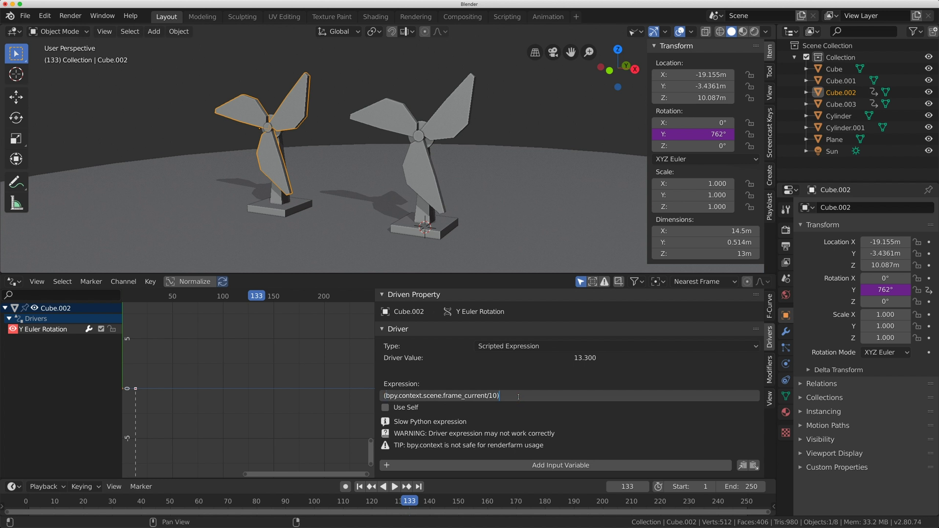
{"action": "type", "text": "+100"}
{"action": "key", "text": "Return"}
Compare both fans during playback, try a /5 divisor, then revert to /9.
{"action": "key", "text": "space"}
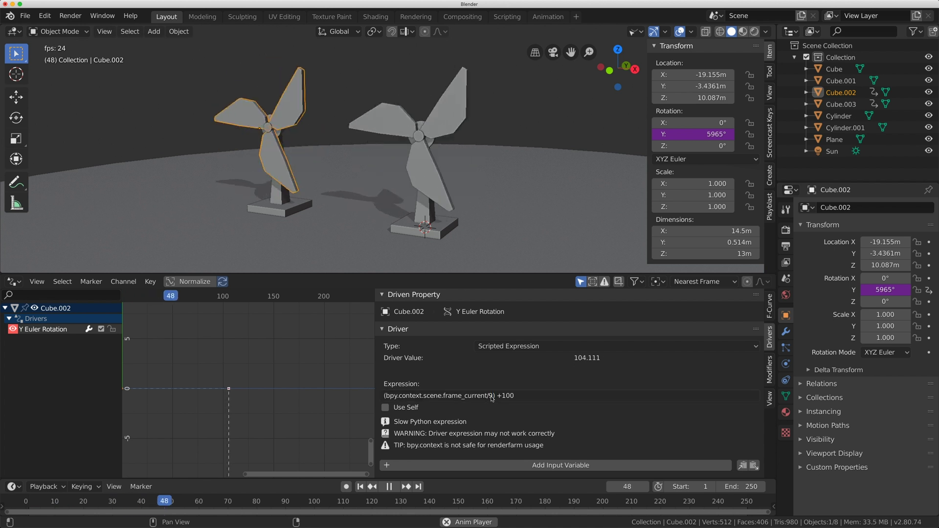
{"action": "double_click", "coordinate": [491, 396]}
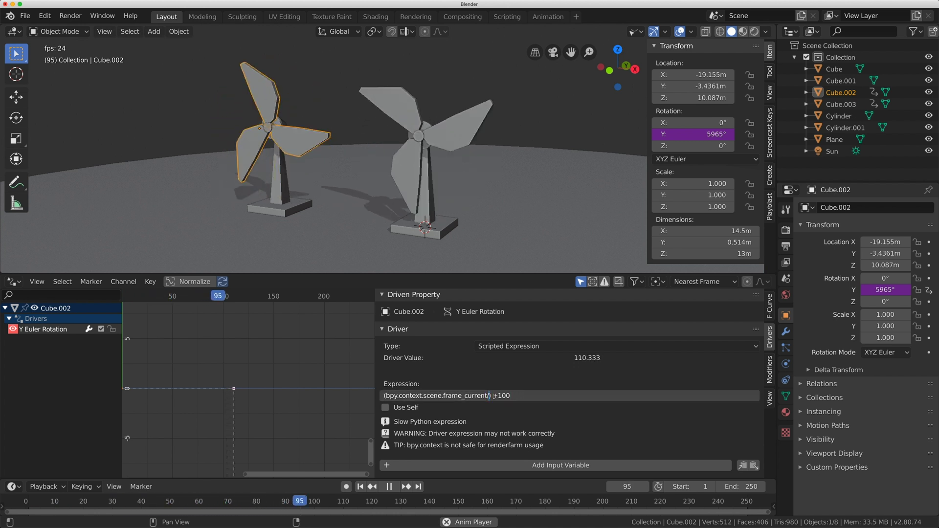
{"action": "type", "text": "5"}
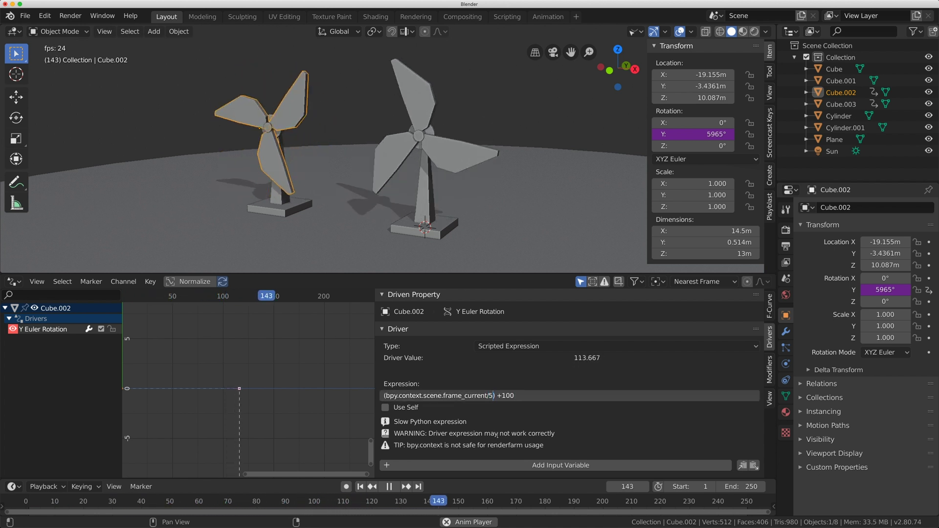
{"action": "key", "text": "Return"}
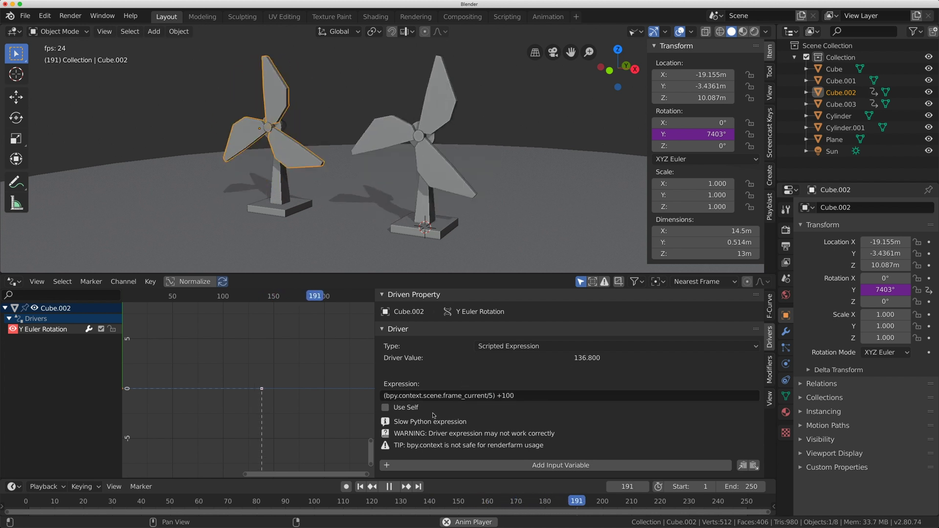
{"action": "key", "text": "ctrl+z"}
{"action": "left_click", "coordinate": [542, 398]}
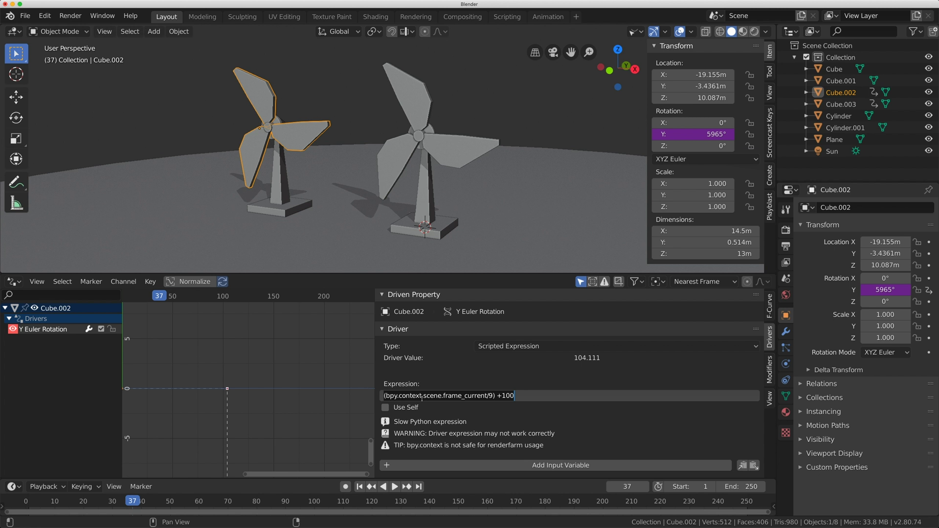
Split off a Python Console above the Drivers editor and run bpy.context.scene.frame_current, returning 37.
{"action": "left_click_drag", "start_coordinate": [773, 275], "coordinate": [772, 419]}
{"action": "left_click", "coordinate": [14, 281]}
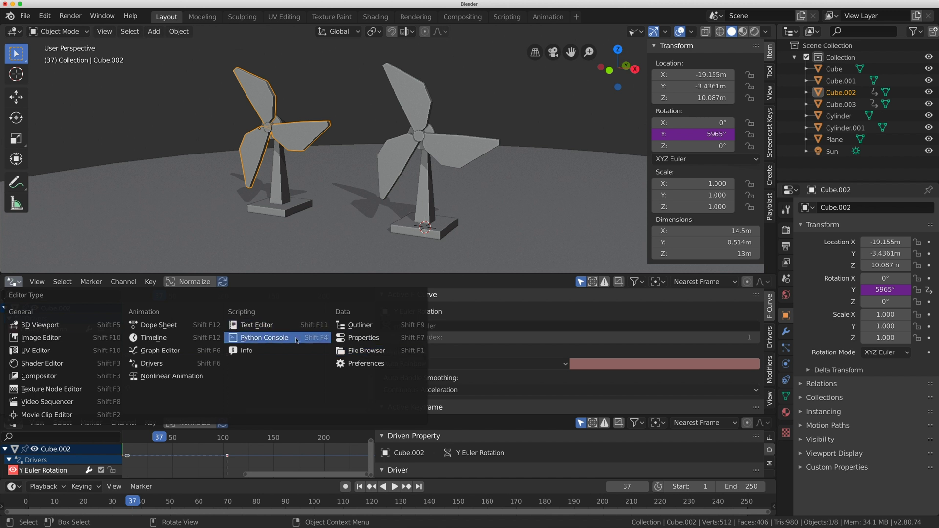
{"action": "left_click", "coordinate": [301, 342]}
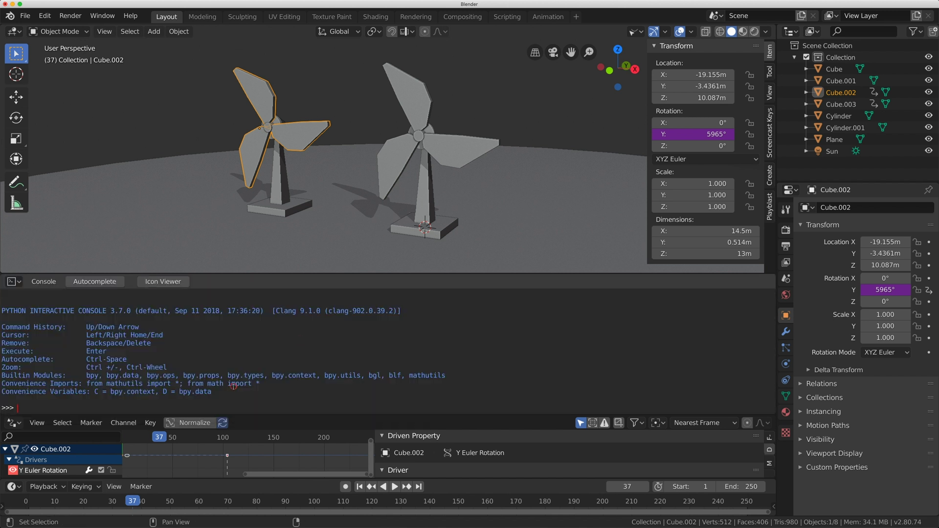
{"action": "type", "text": "bpy.context"}
{"action": "type", "text": ".scene.frame"}
{"action": "type", "text": "_f"}
{"action": "type", "text": "current"}
{"action": "key", "text": "Return"}
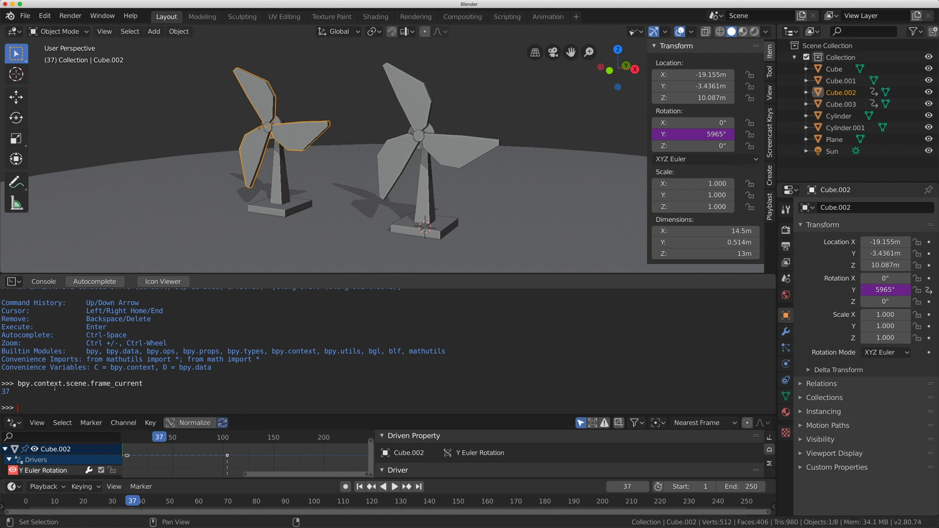
Collapse the console so the Drivers editor shows the (frame_current/9) +100 expression reading 104.111.
{"action": "left_click_drag", "start_coordinate": [274, 415], "coordinate": [298, 276]}
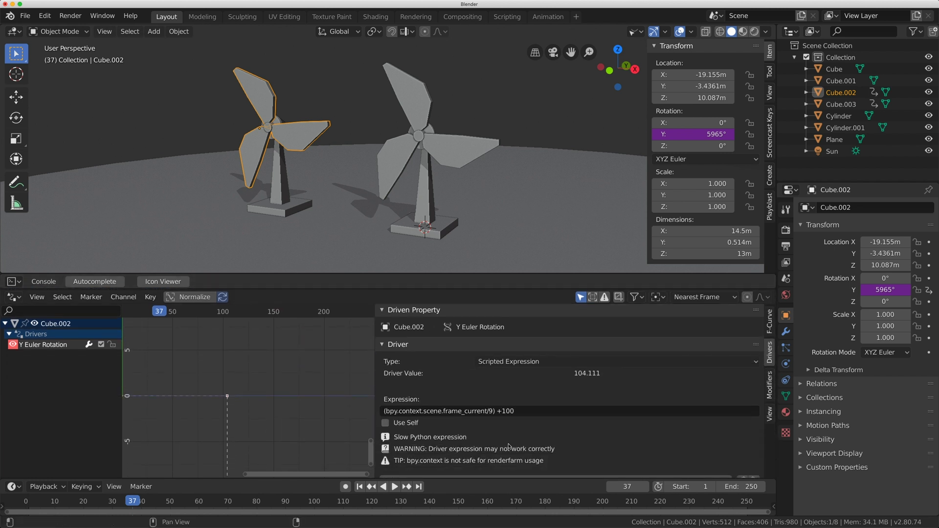
{"action": "scroll", "coordinate": [472, 404], "scroll_direction": "down", "scroll_amount": 1}
{"action": "left_click", "coordinate": [472, 404]}
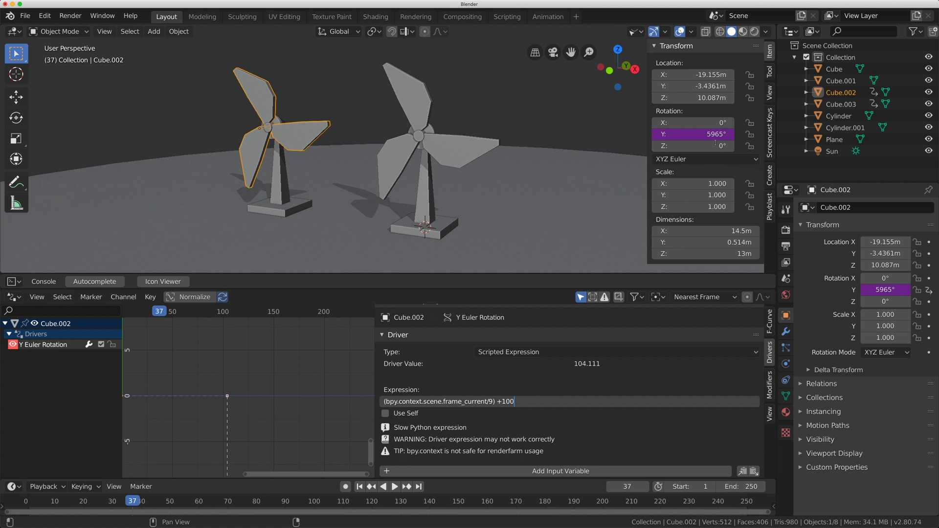